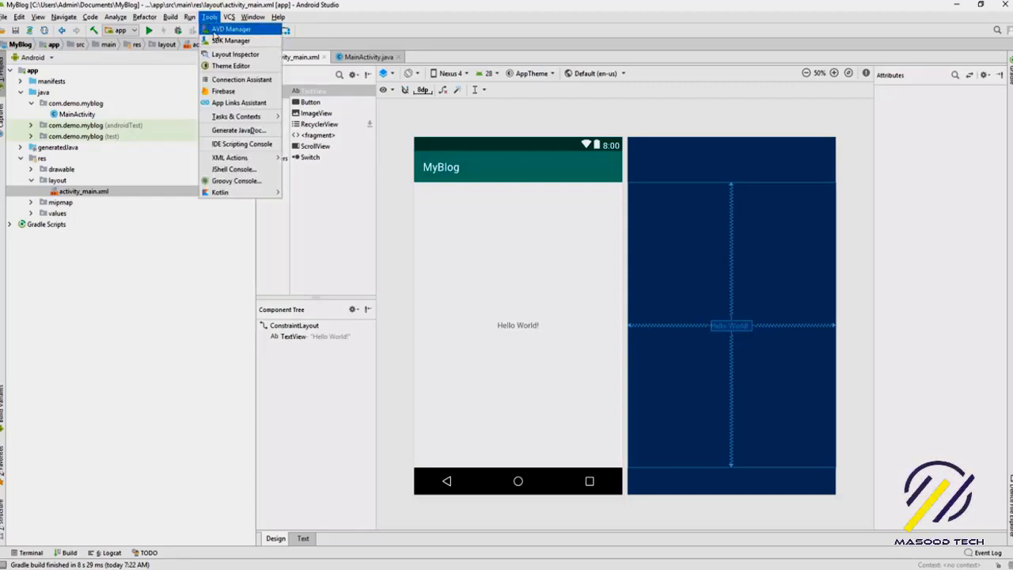
# Toggle the main toolbar off and back on.
pyautogui.click(441, 23)
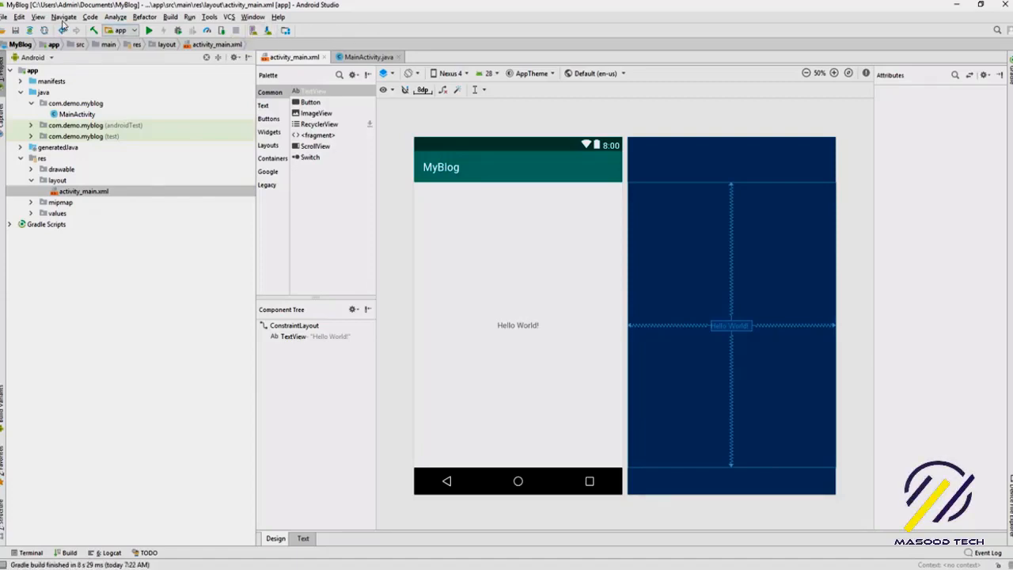
pyautogui.click(38, 17)
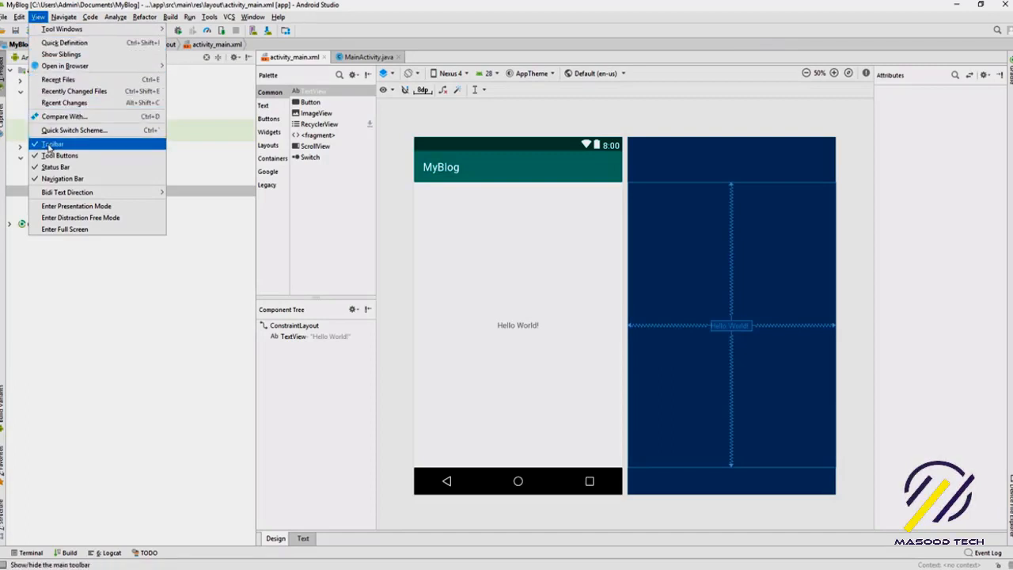
pyautogui.click(49, 145)
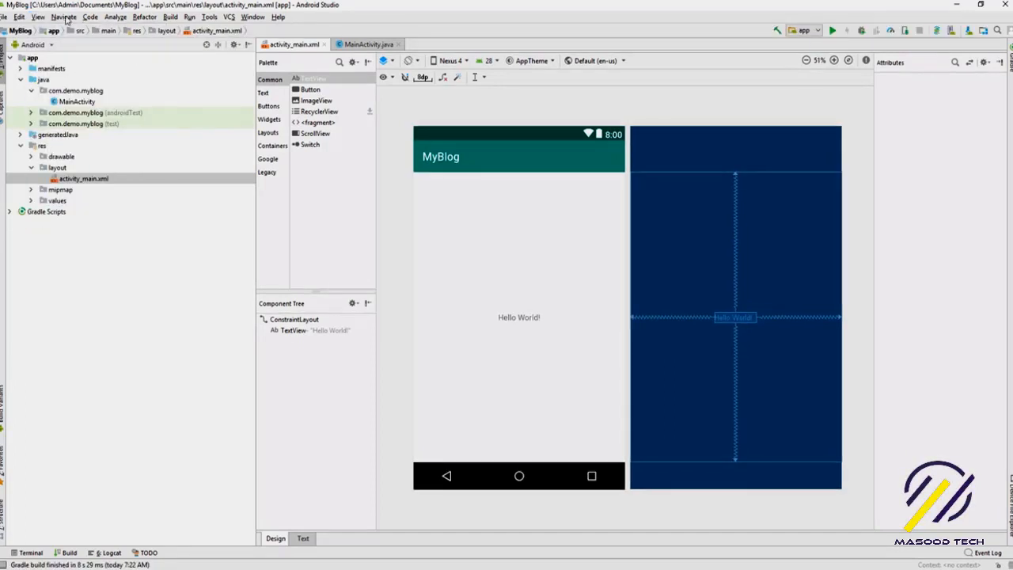
pyautogui.click(38, 17)
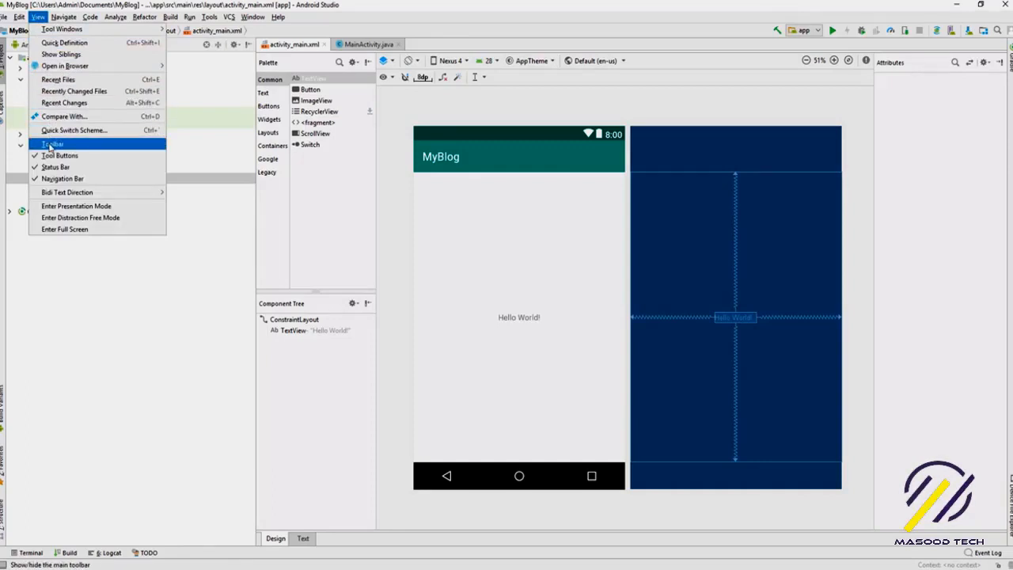
pyautogui.click(63, 145)
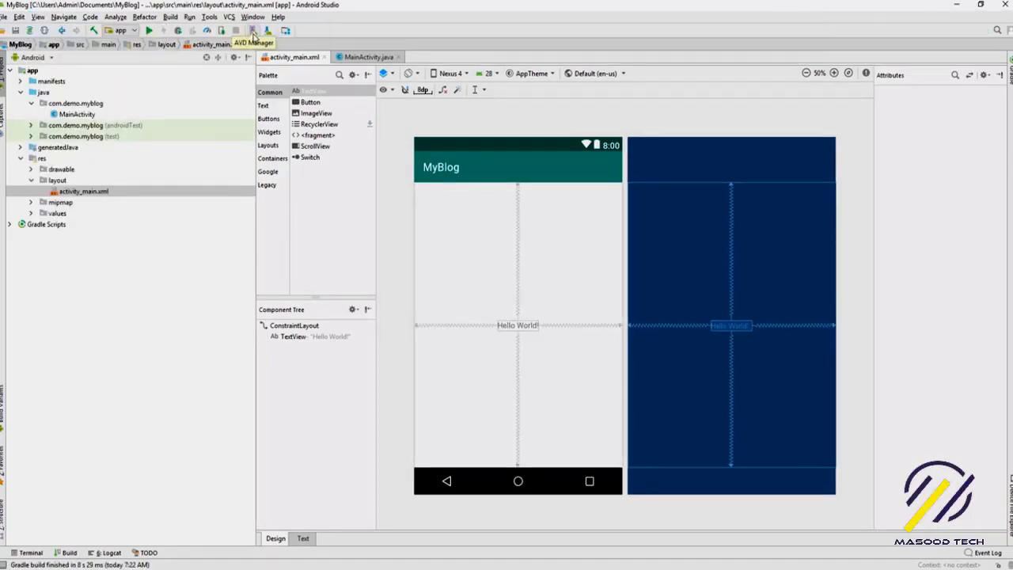
# Start creating a virtual device in the AVD Manager with the Nexus 6P phone as its hardware profile.
pyautogui.click(253, 32)
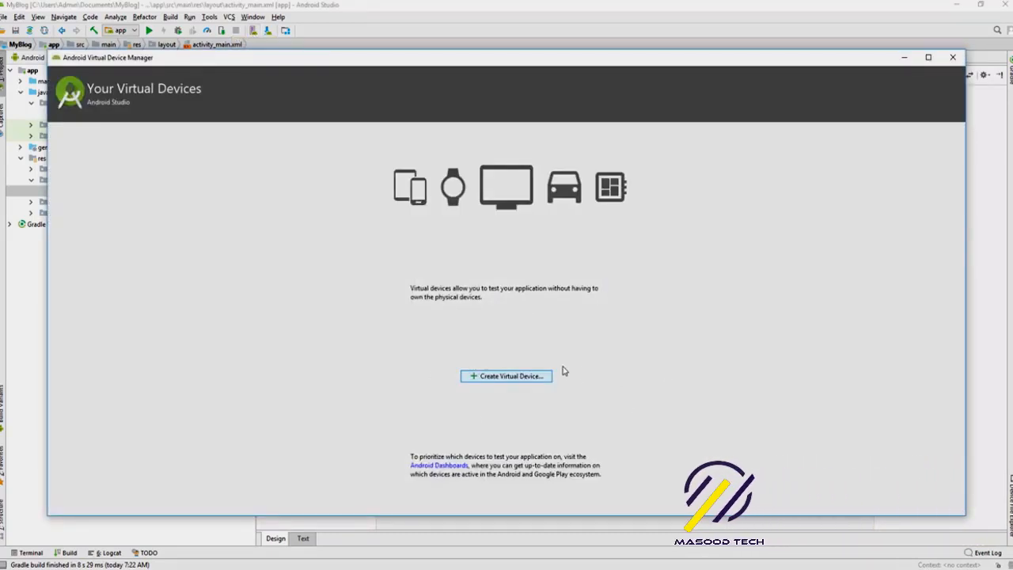
pyautogui.click(521, 377)
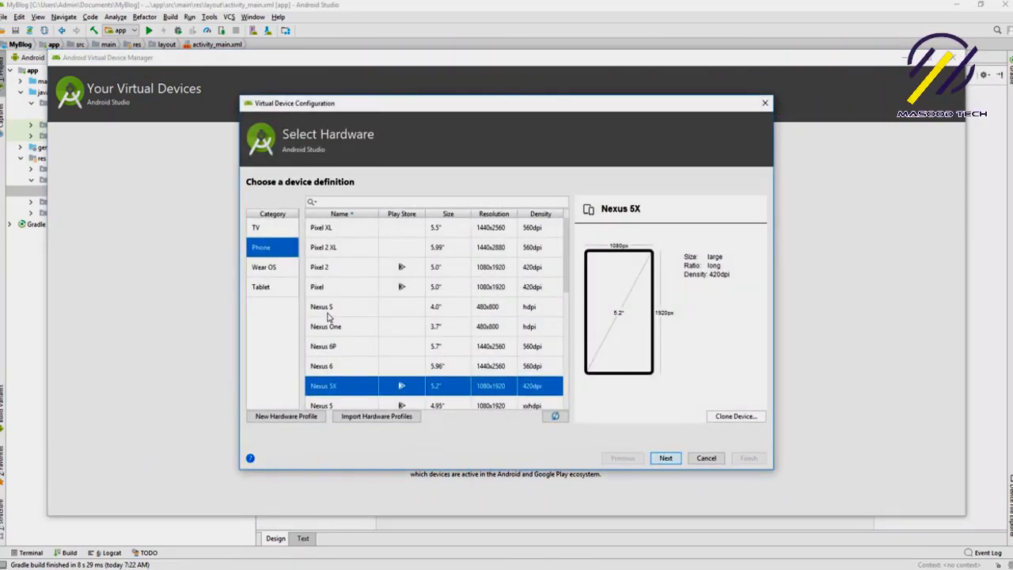
pyautogui.scroll(-4, 563, 242)
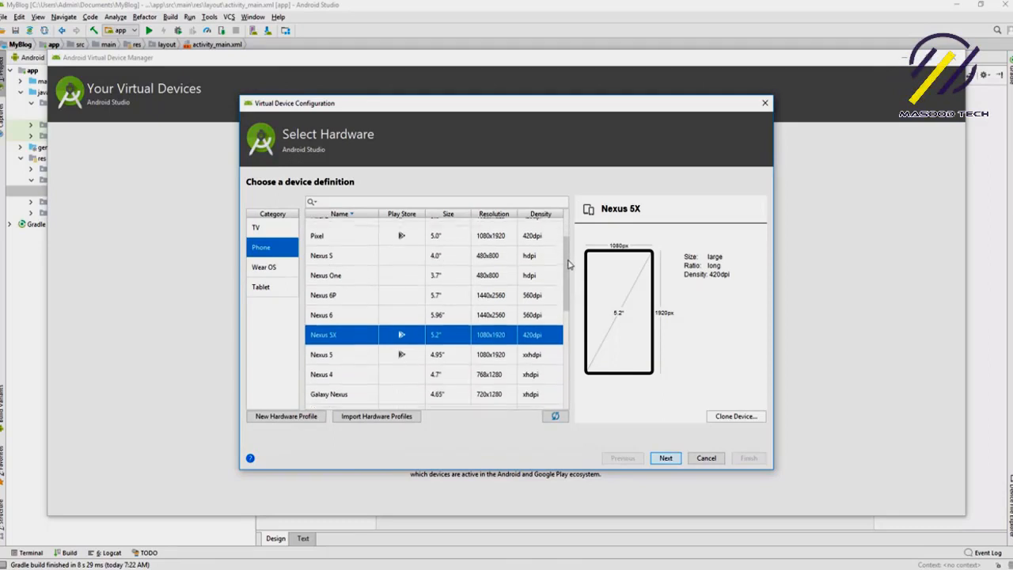
pyautogui.scroll(4, 556, 242)
pyautogui.scroll(1, 555, 241)
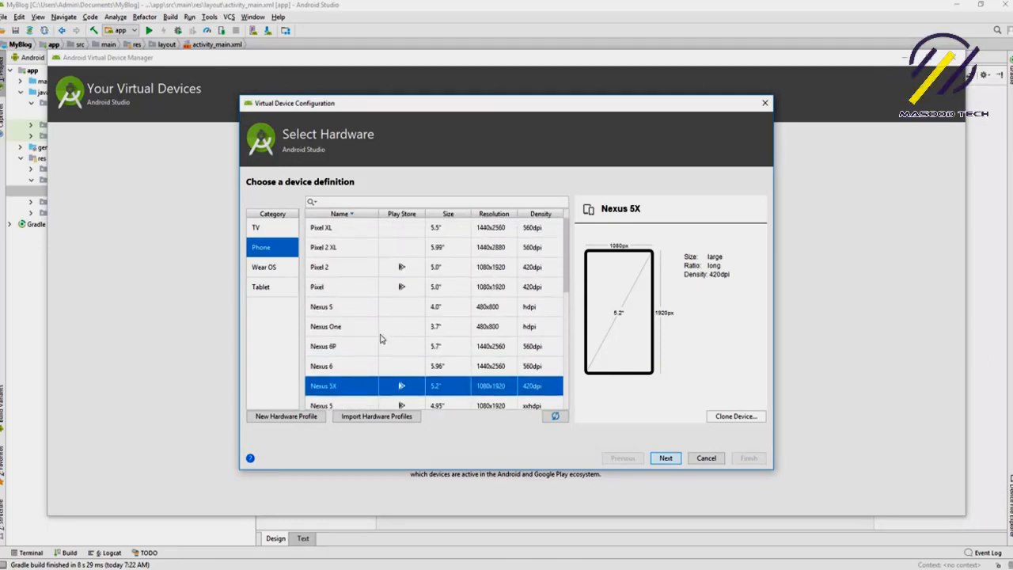
pyautogui.click(448, 350)
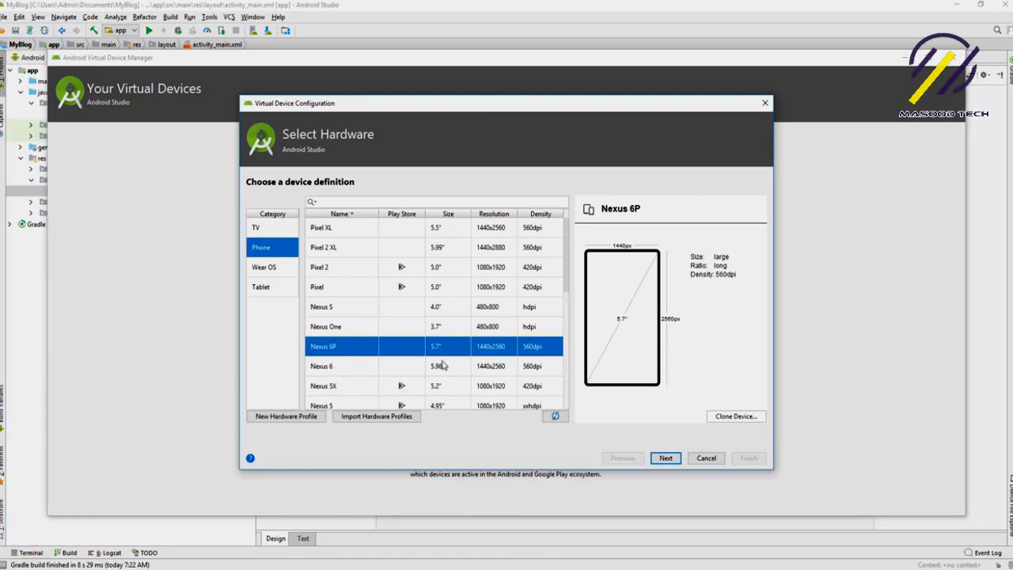
pyautogui.click(665, 460)
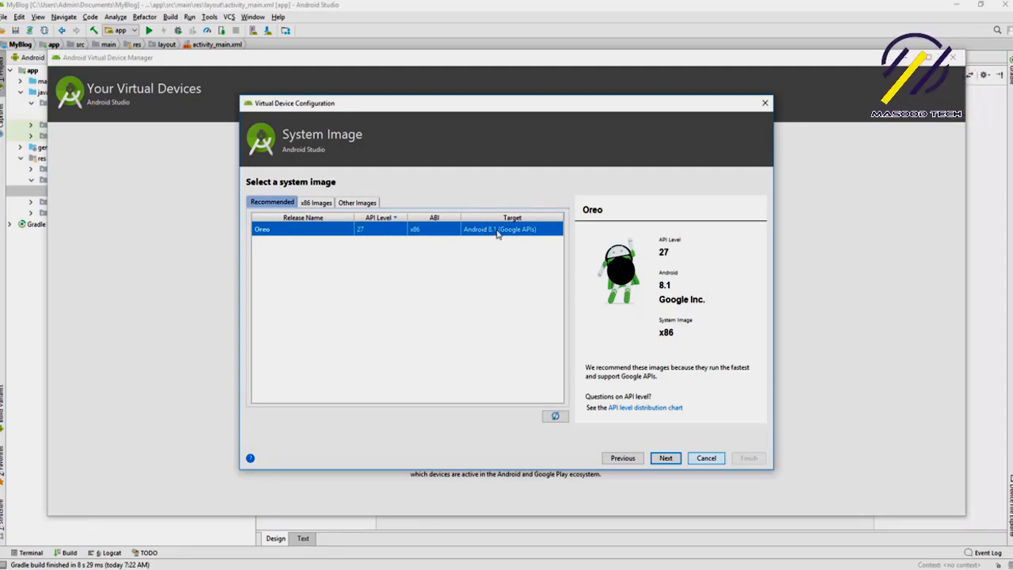
# Refresh the system image list and download the Pie API 28 x86 image, accepting its license agreement.
pyautogui.click(554, 416)
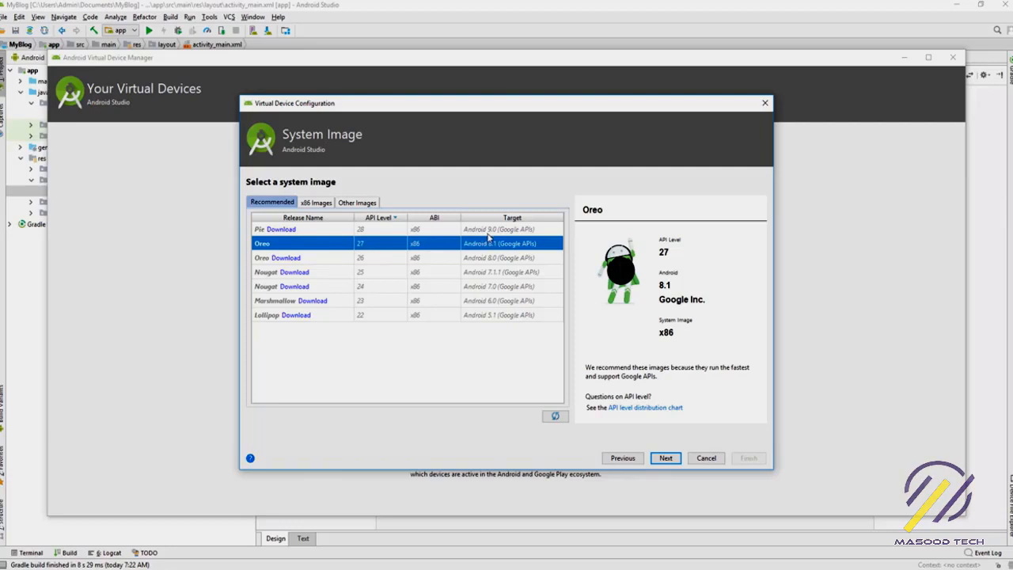
pyautogui.click(488, 233)
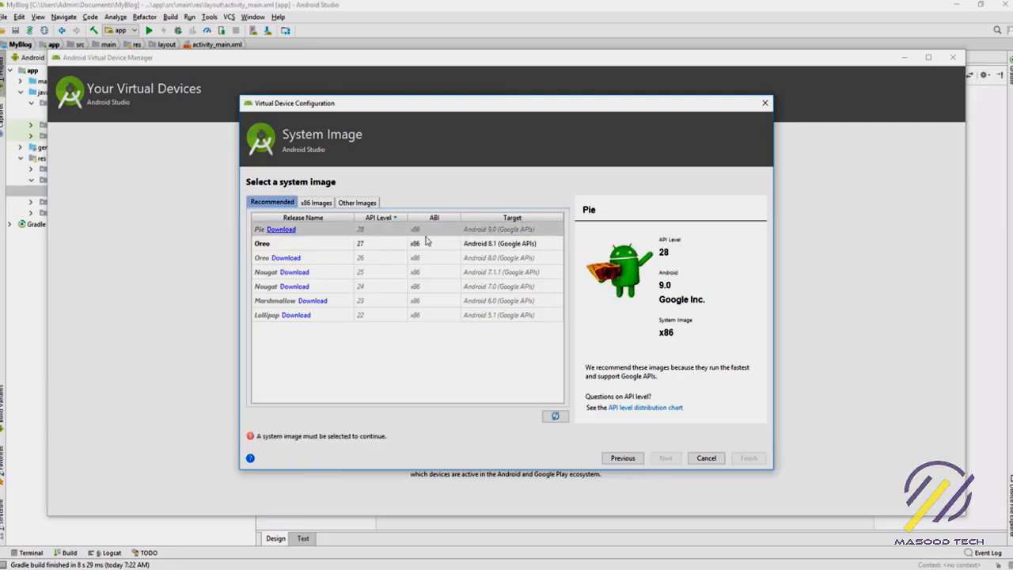
pyautogui.click(278, 235)
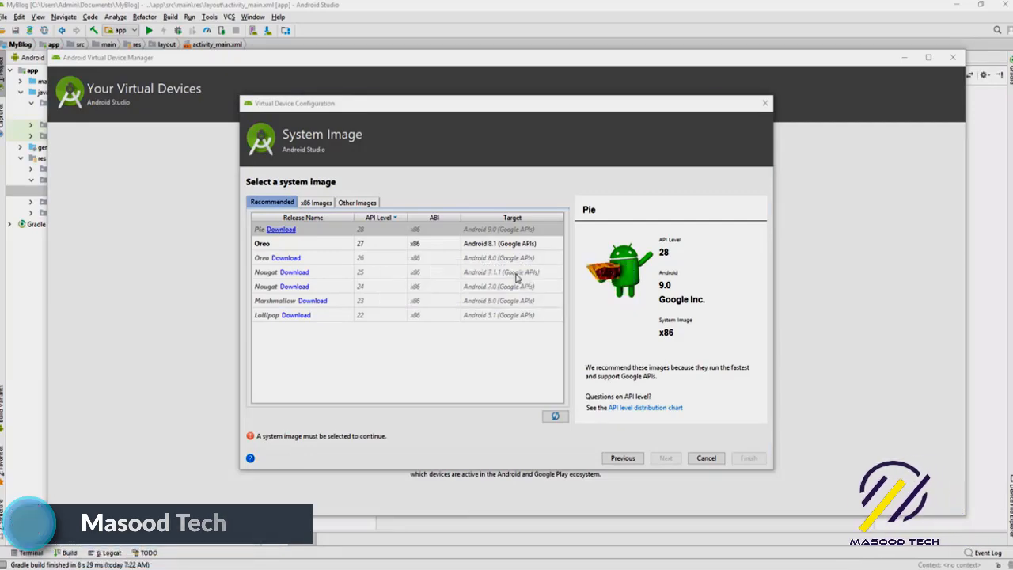
pyautogui.click(512, 432)
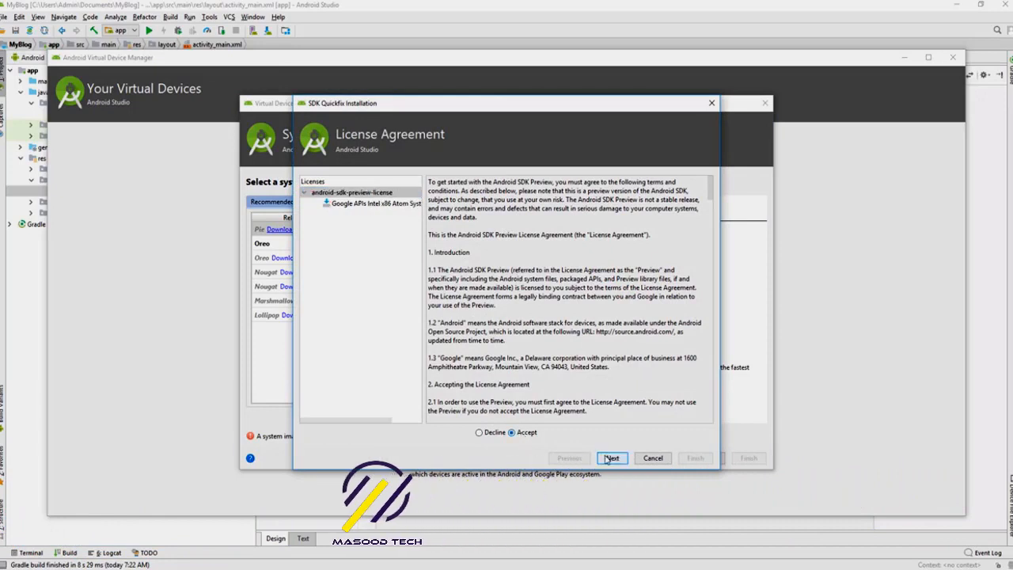
pyautogui.click(612, 458)
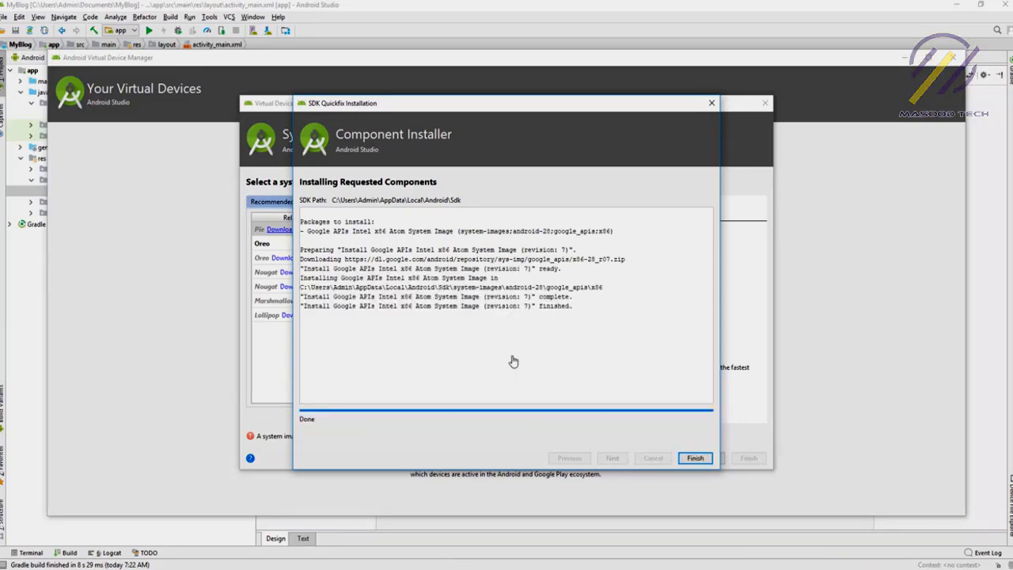
pyautogui.click(695, 458)
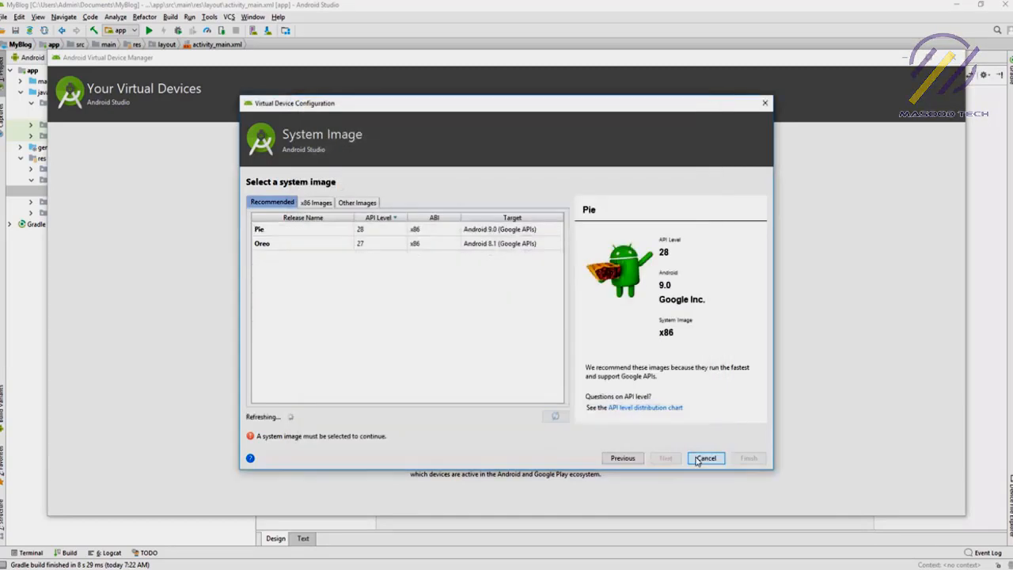
# Choose the Pie image (API 28, Android 9.0 with Google APIs) as the virtual device's system image.
pyautogui.click(270, 245)
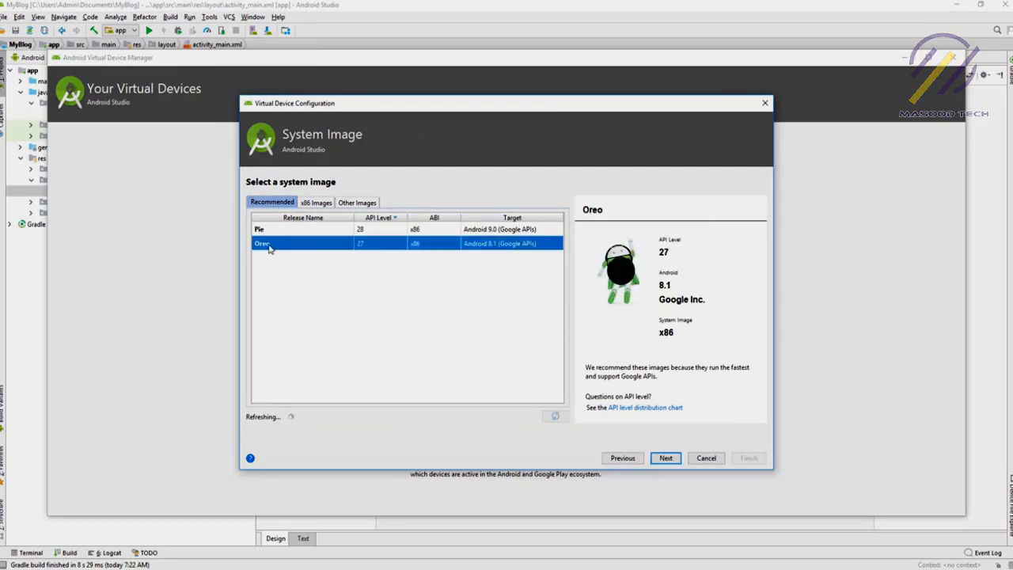
pyautogui.click(285, 231)
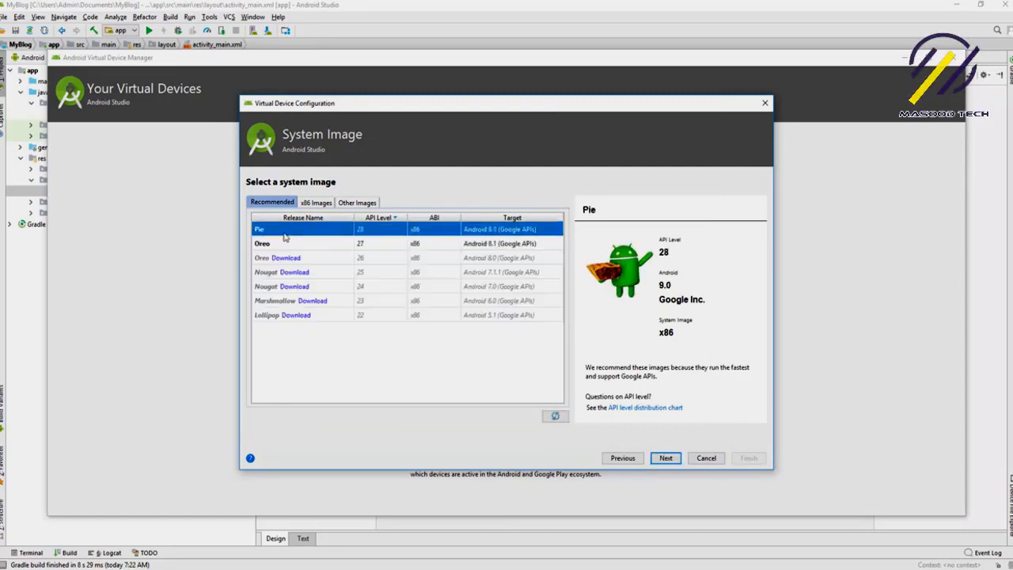
pyautogui.click(366, 246)
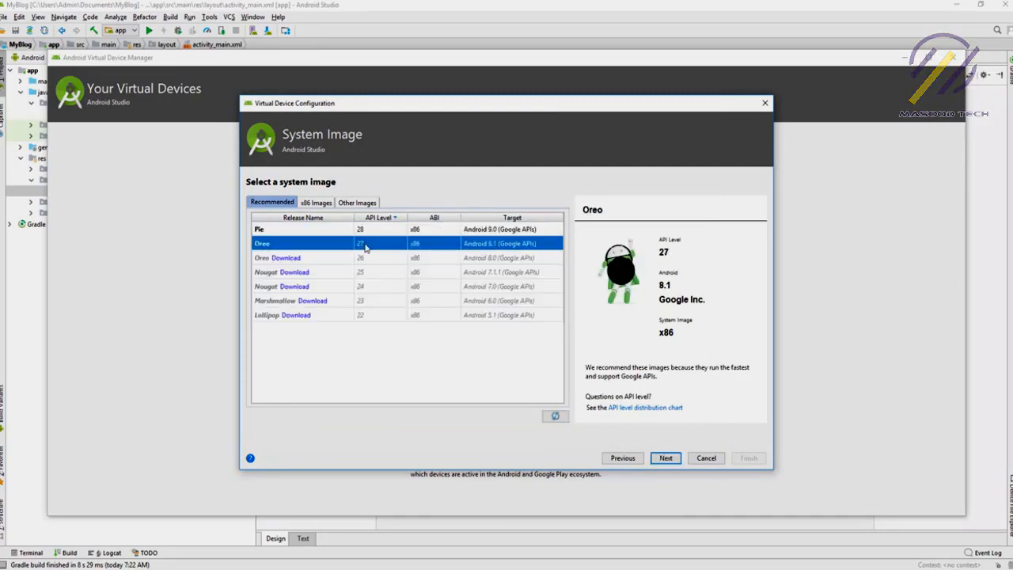
pyautogui.click(367, 231)
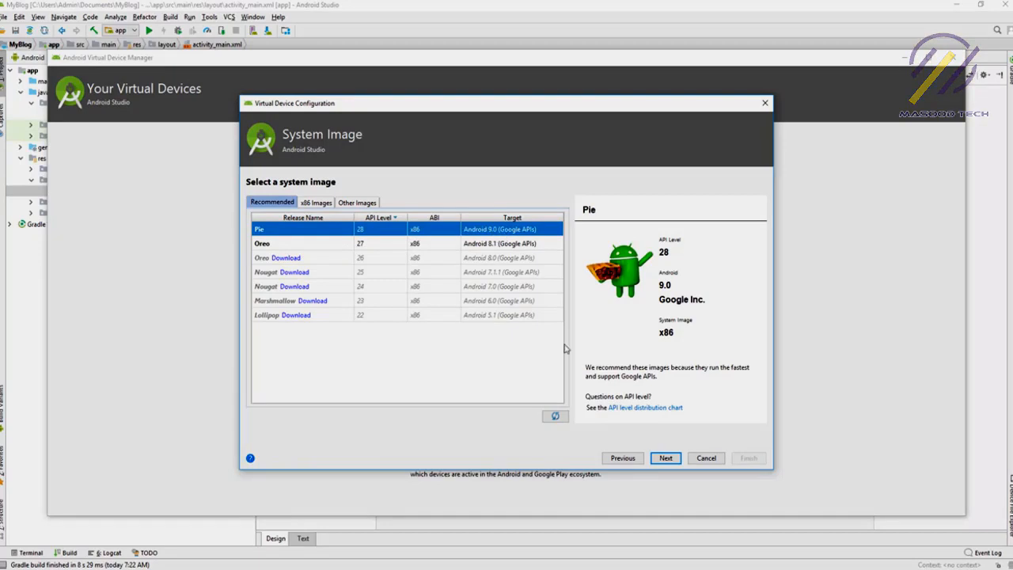
pyautogui.click(665, 458)
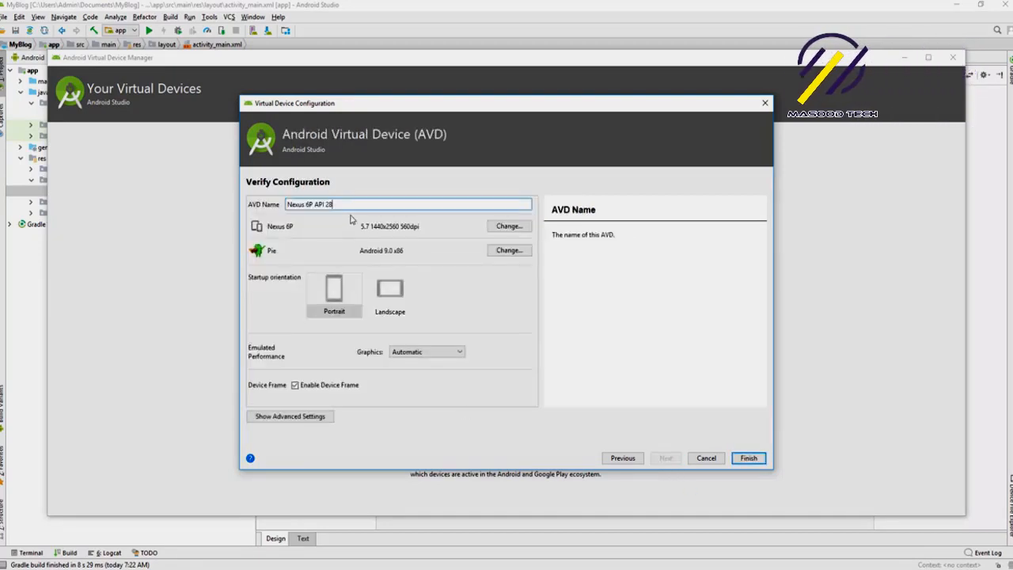
# Review the AVD's name and advanced settings, including RAM, and finish creating the device with the default values.
pyautogui.hotkey('ctrl', 'a')
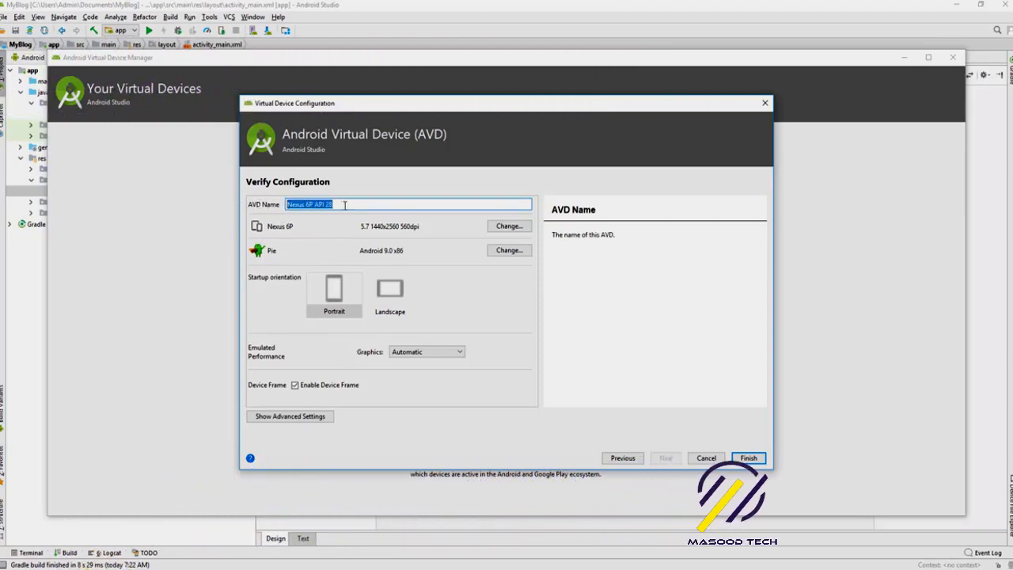
pyautogui.click(295, 418)
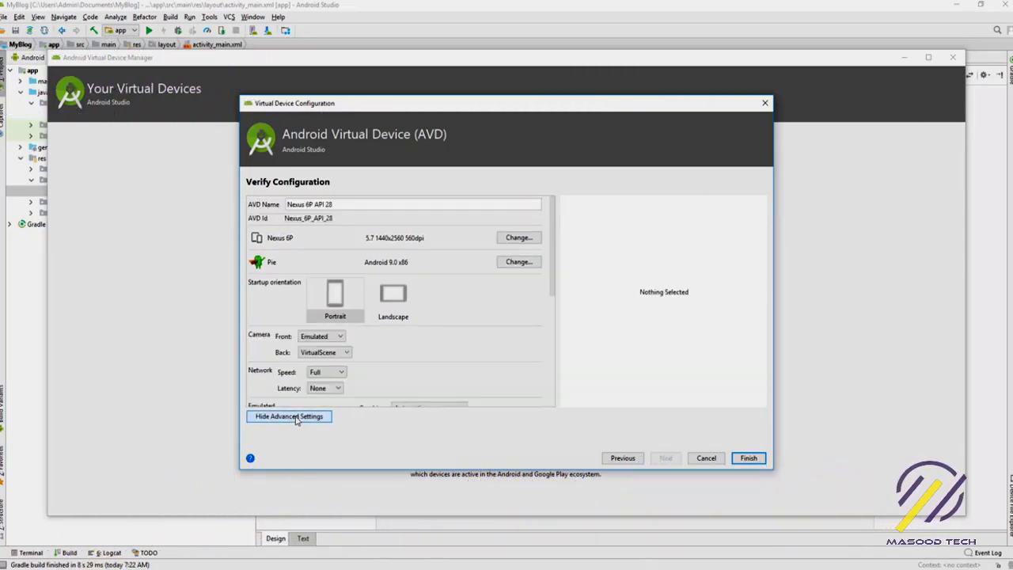
pyautogui.scroll(-6, 325, 331)
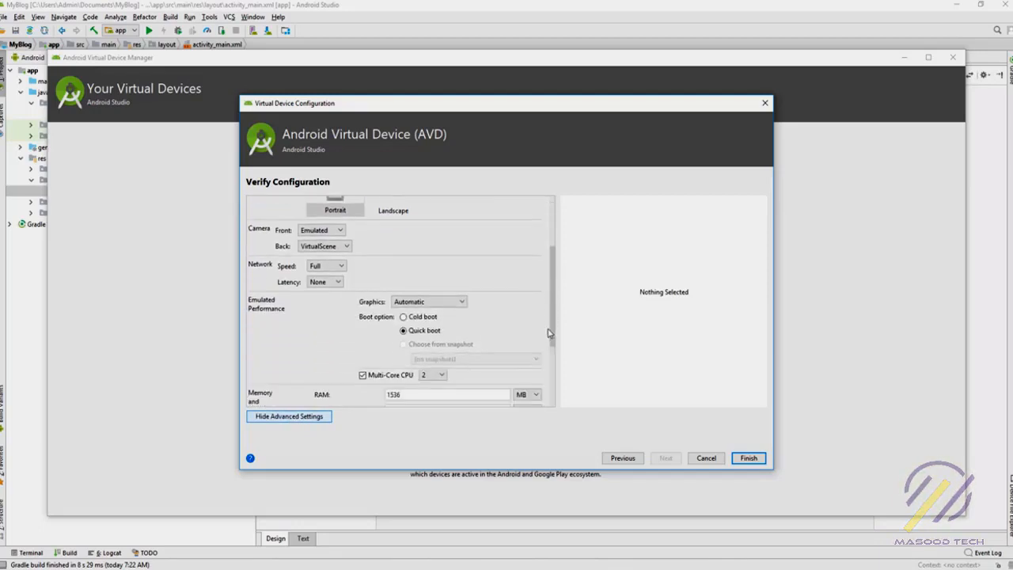
pyautogui.moveTo(414, 307); pyautogui.dragTo(360, 307)
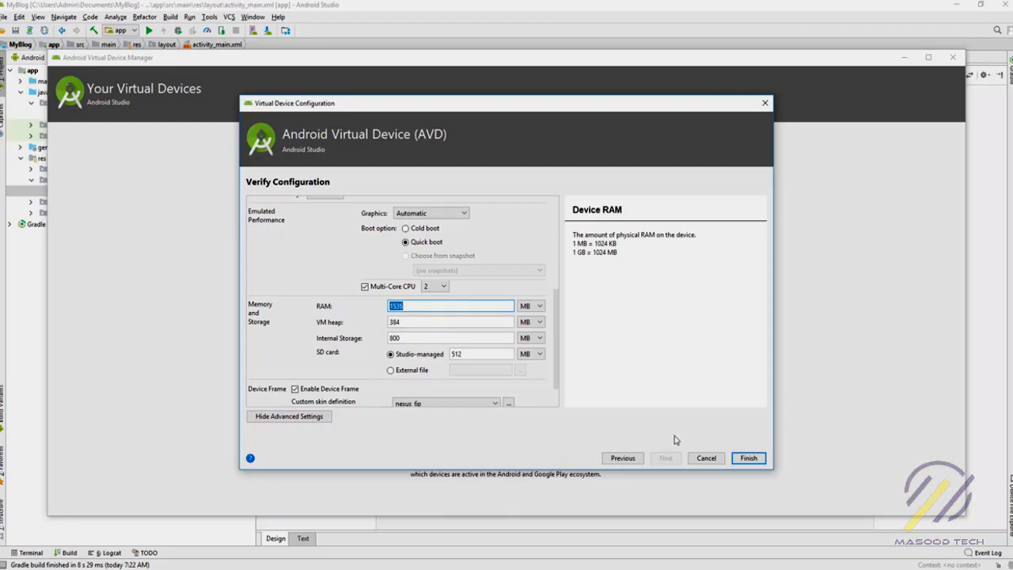
pyautogui.click(749, 459)
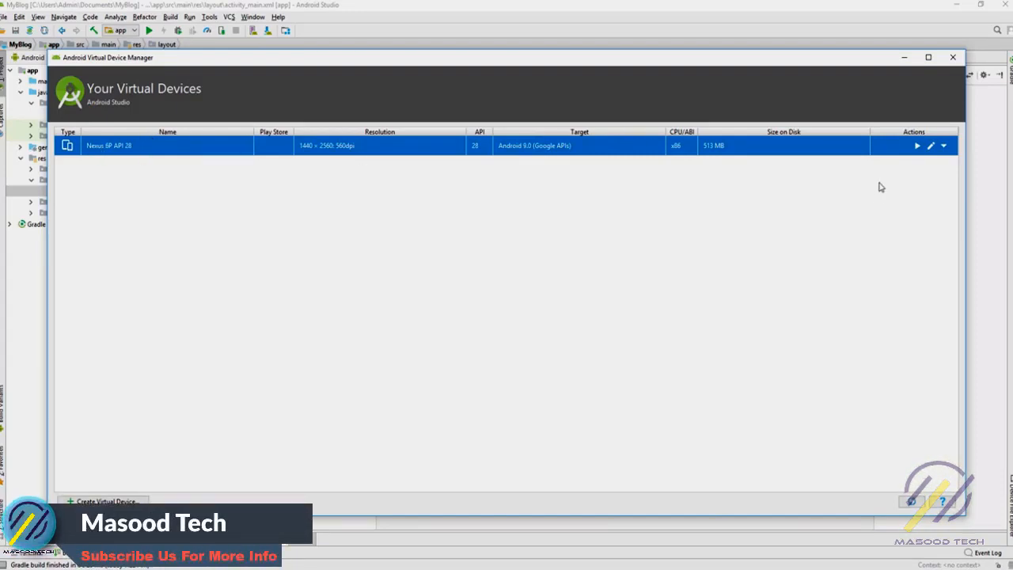
# Launch the Nexus 6P API 28 emulator and close the virtual device manager once it has booted.
pyautogui.click(917, 148)
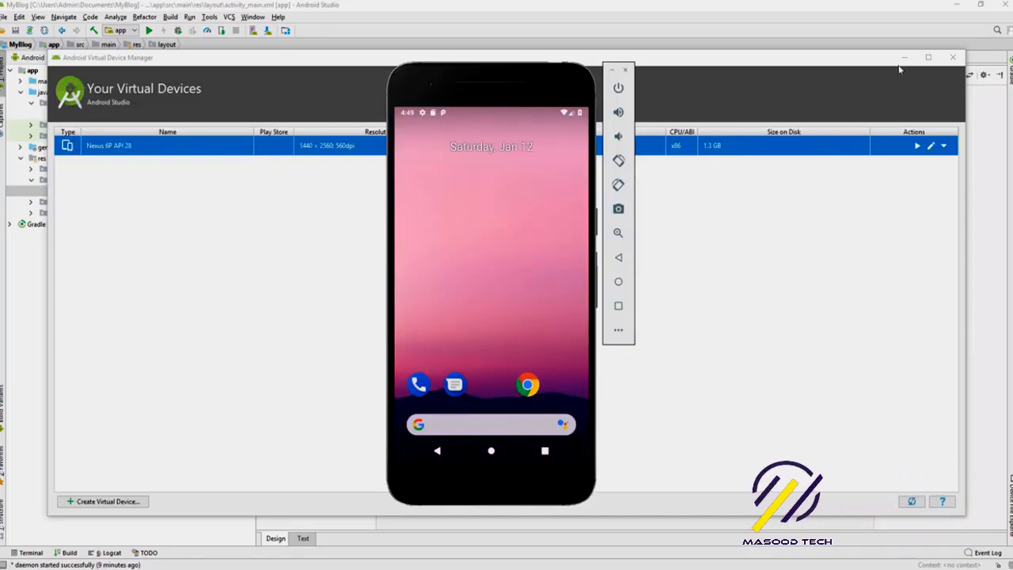
pyautogui.click(870, 60)
pyautogui.click(953, 57)
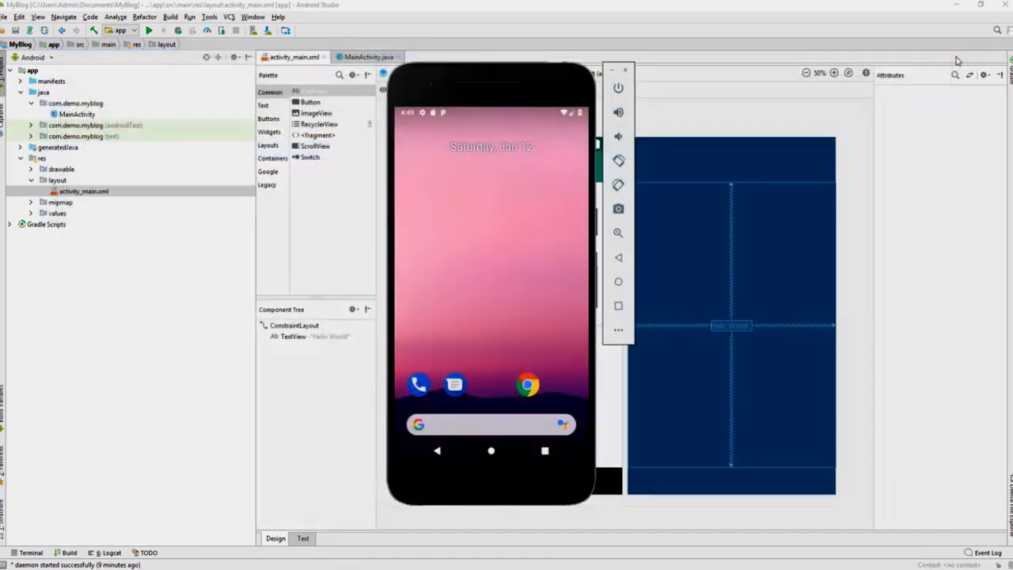
# Return to the MyBlog project and run the app on the connected Nexus 6P API 28 emulator.
pyautogui.click(548, 37)
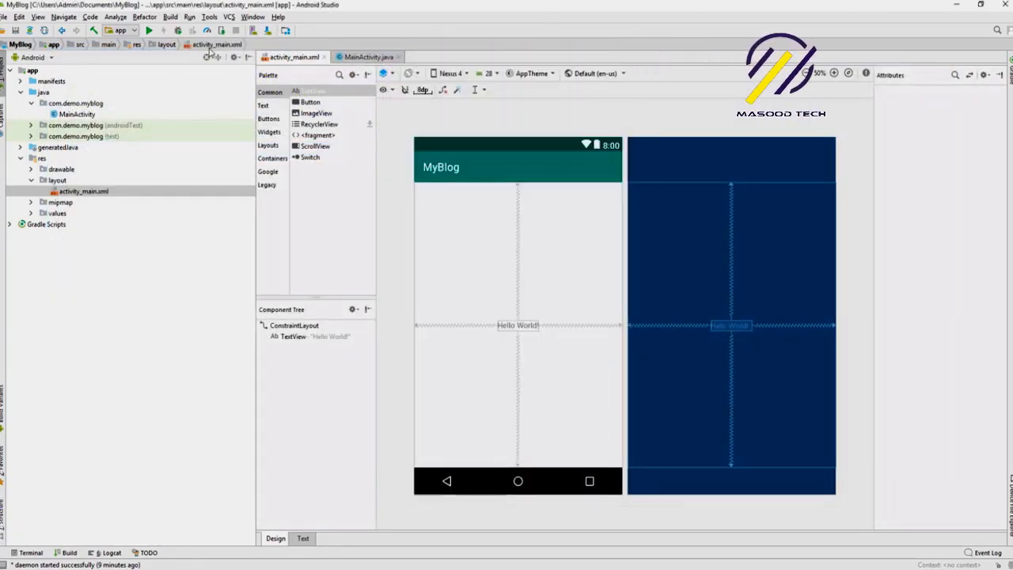
pyautogui.click(149, 31)
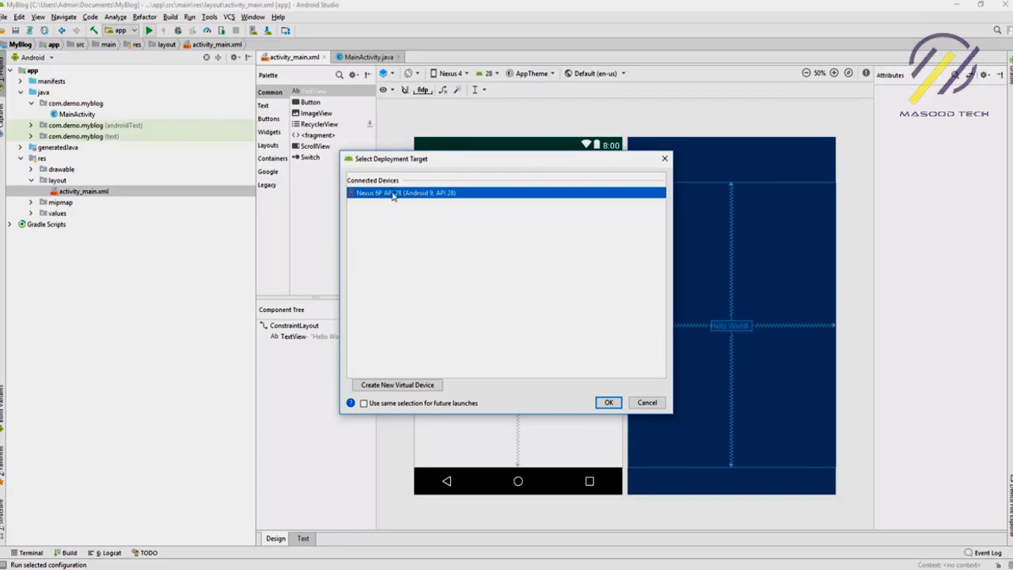
pyautogui.click(609, 403)
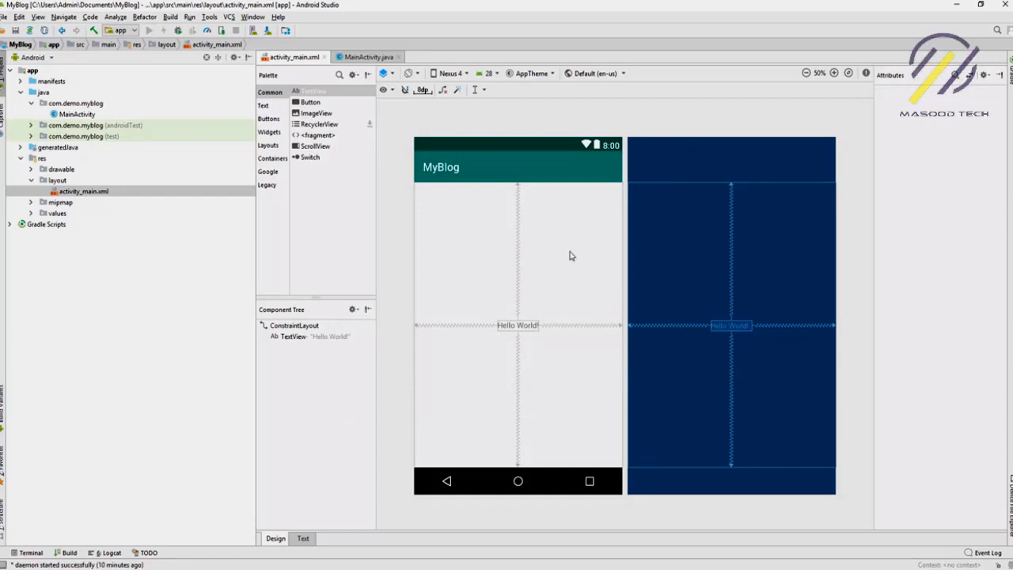